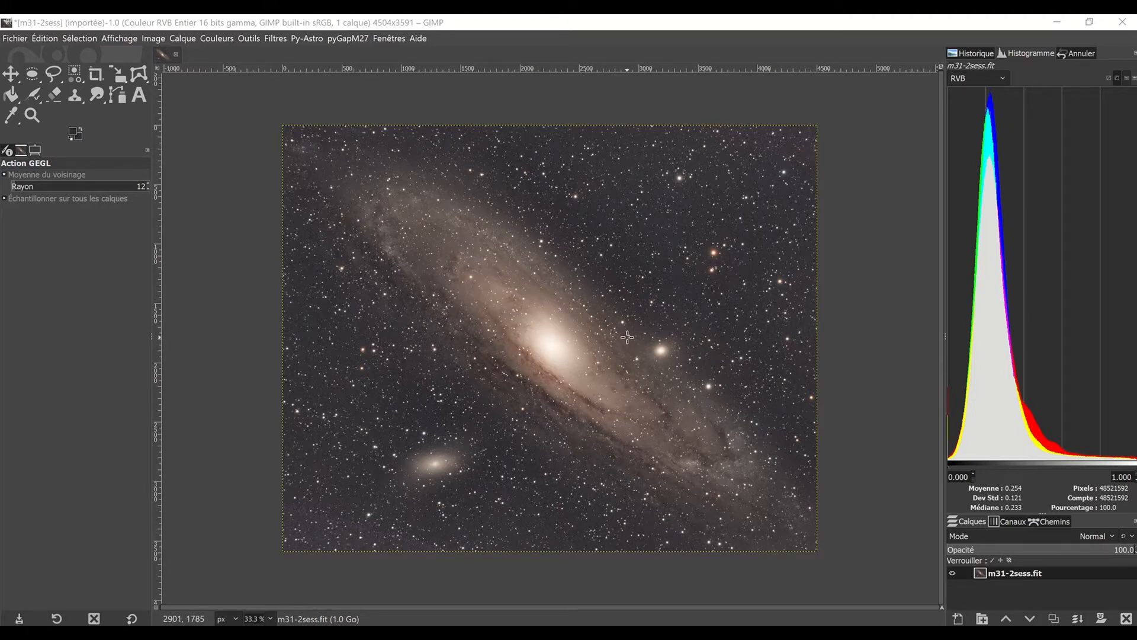
right_click(622, 263)
key(Escape)
scroll(622, 263, up, 3)
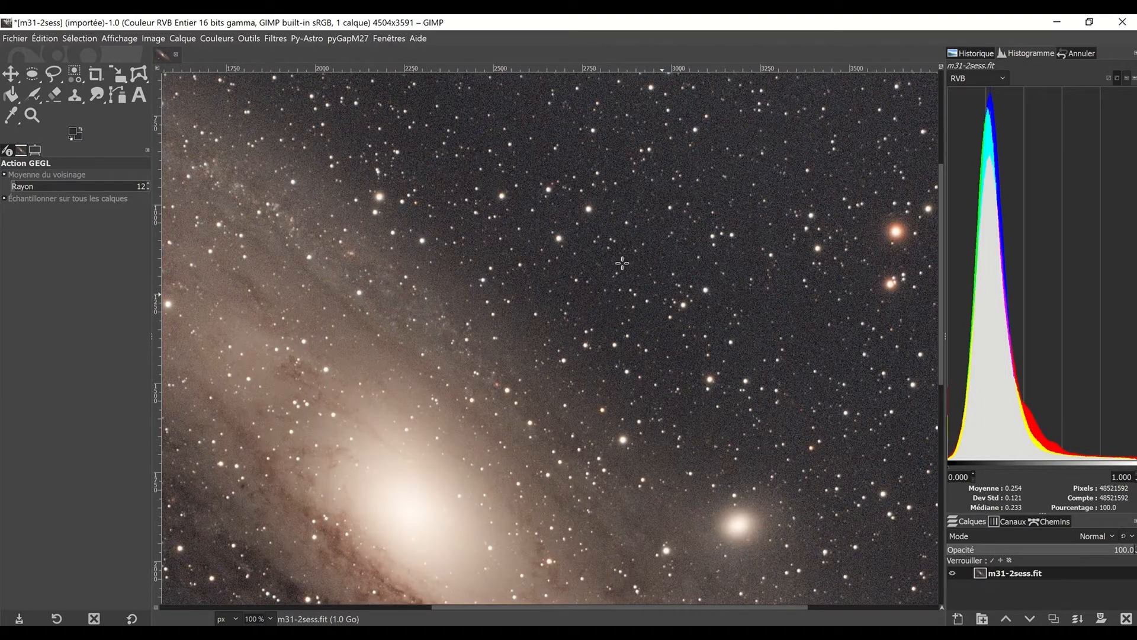
scroll(622, 263, down, 3)
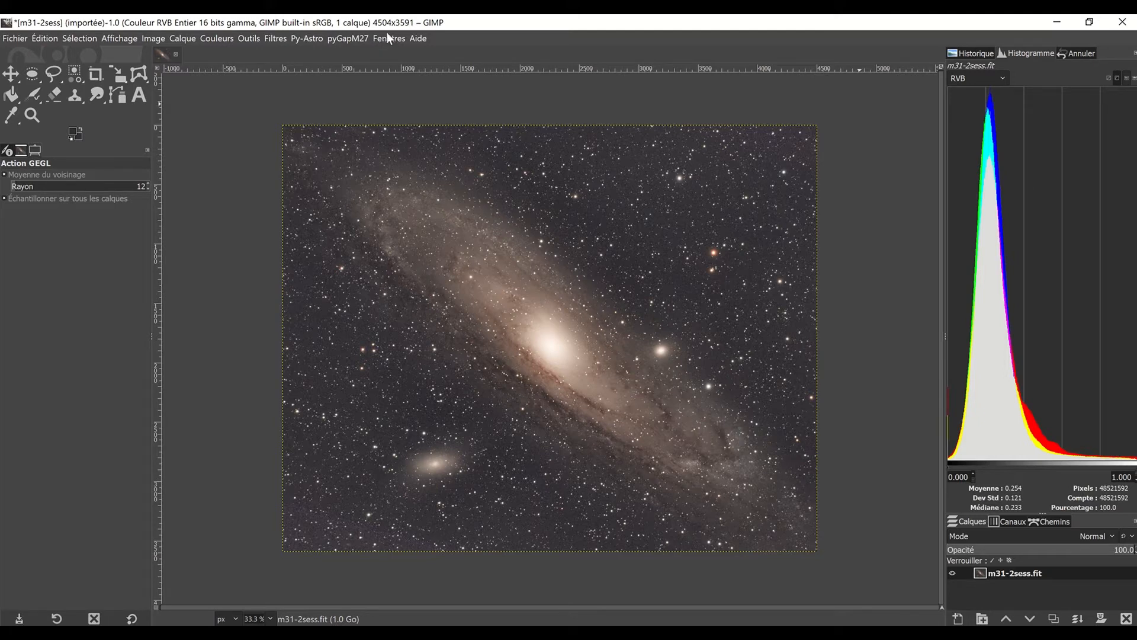
right_click(1027, 572)
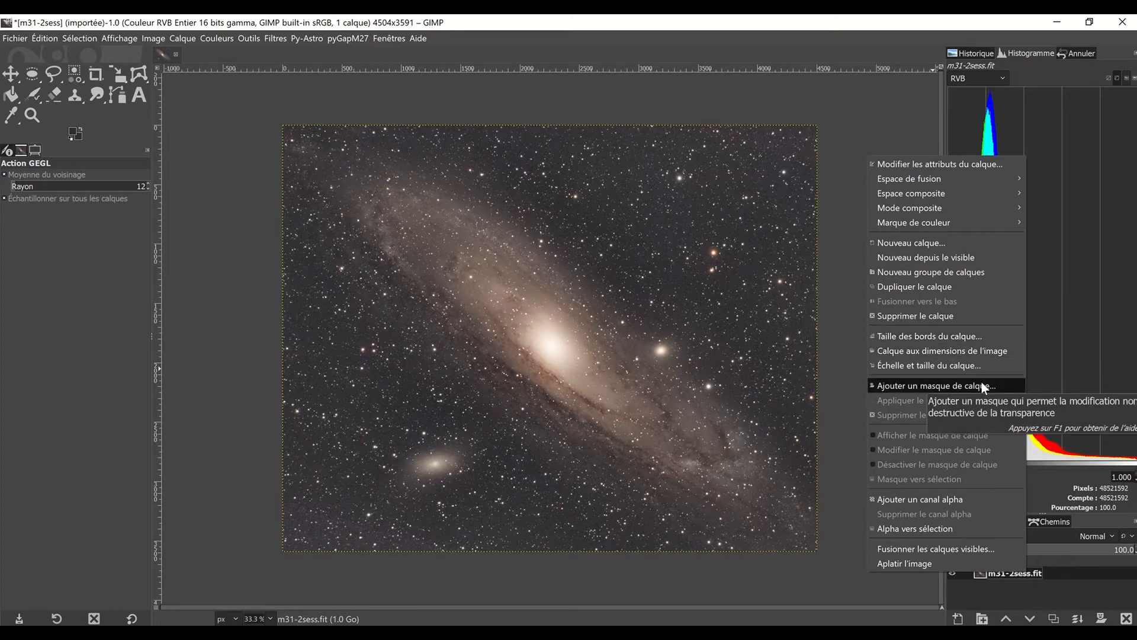
click(274, 37)
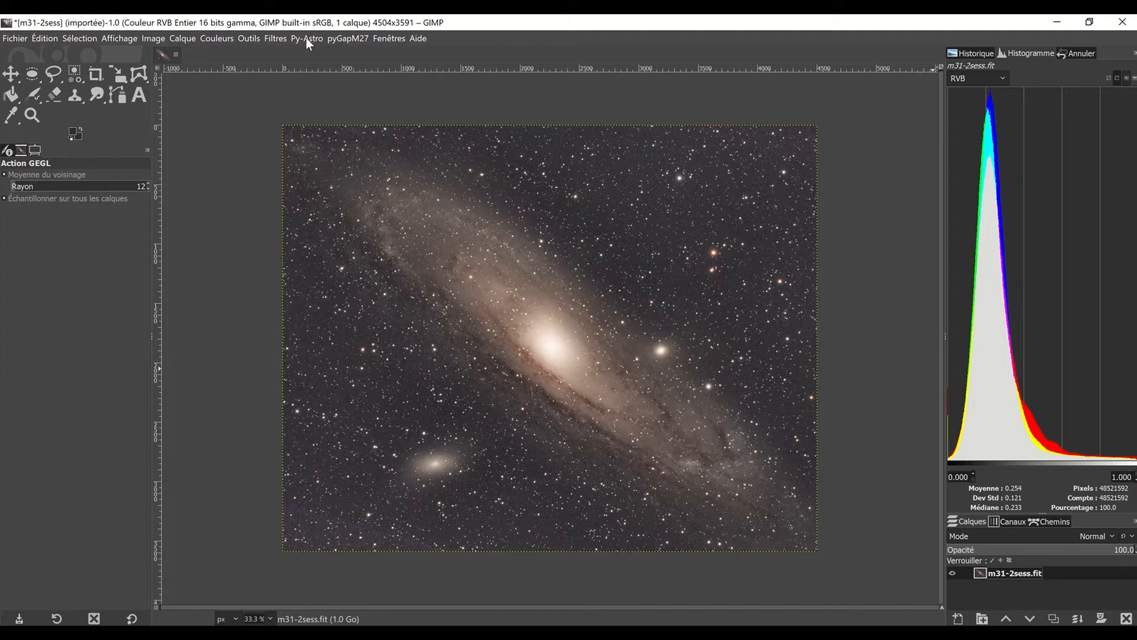
click(303, 38)
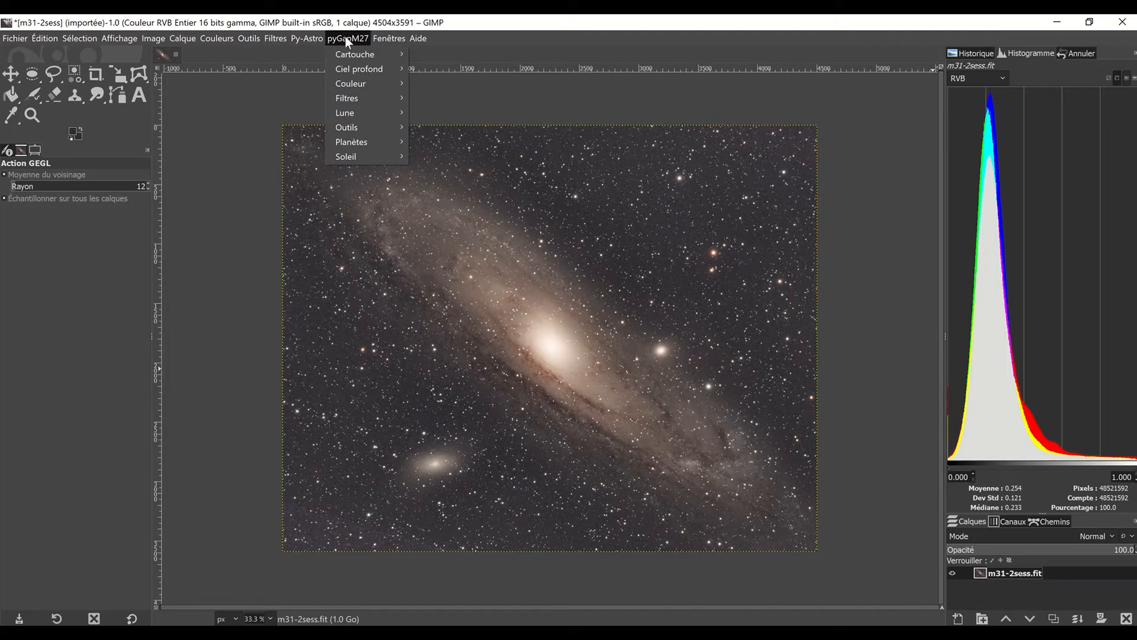
mouse_move(337, 49)
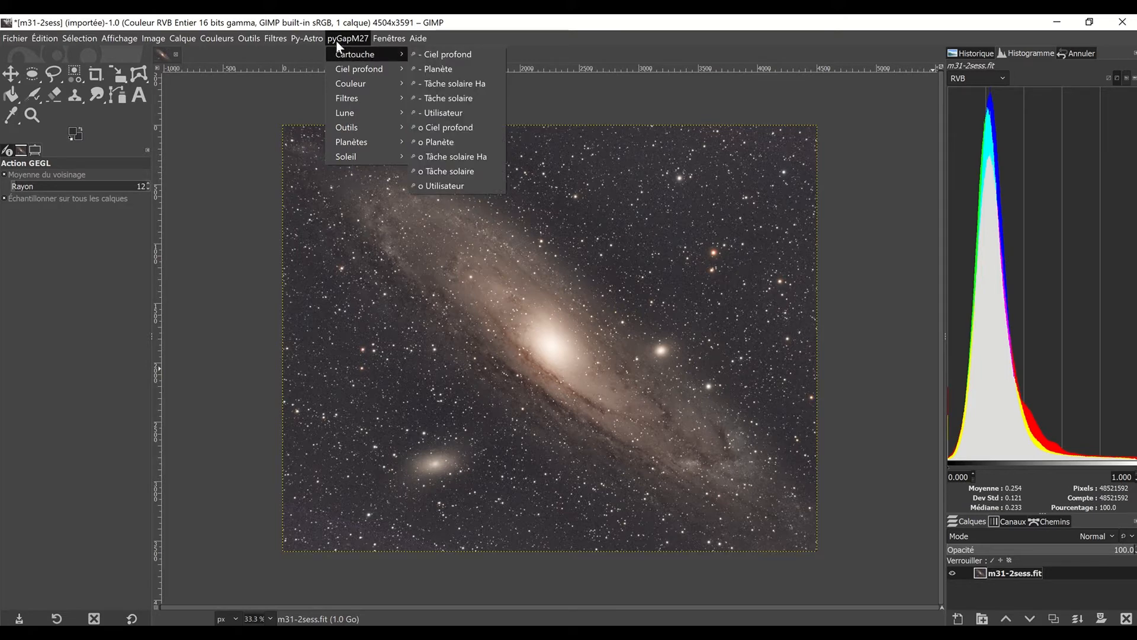
mouse_move(276, 39)
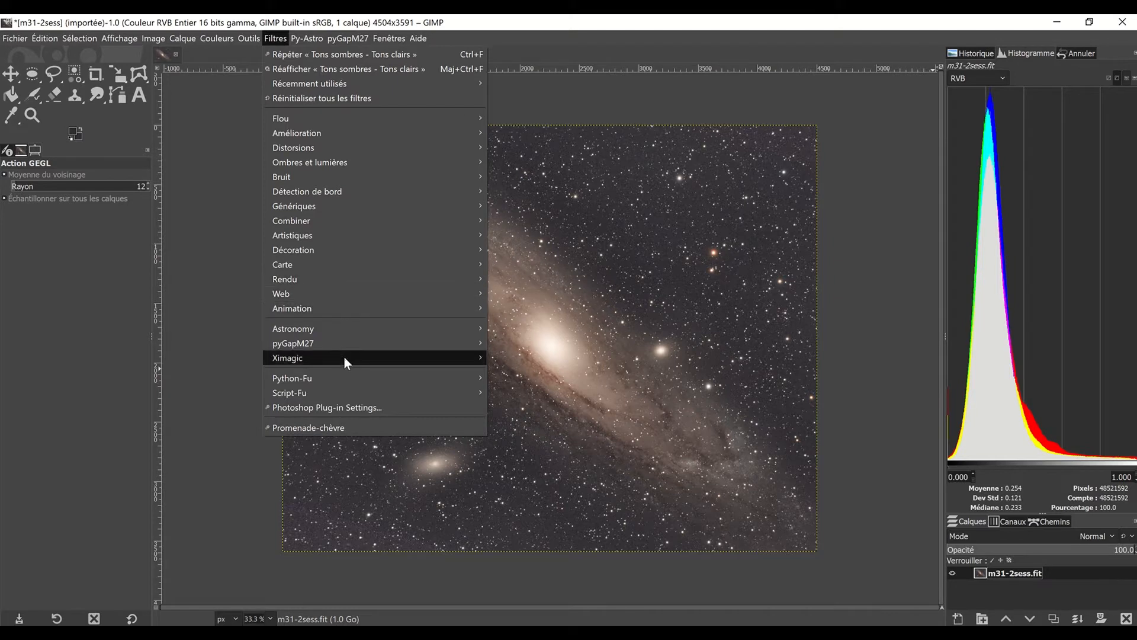
mouse_move(344, 359)
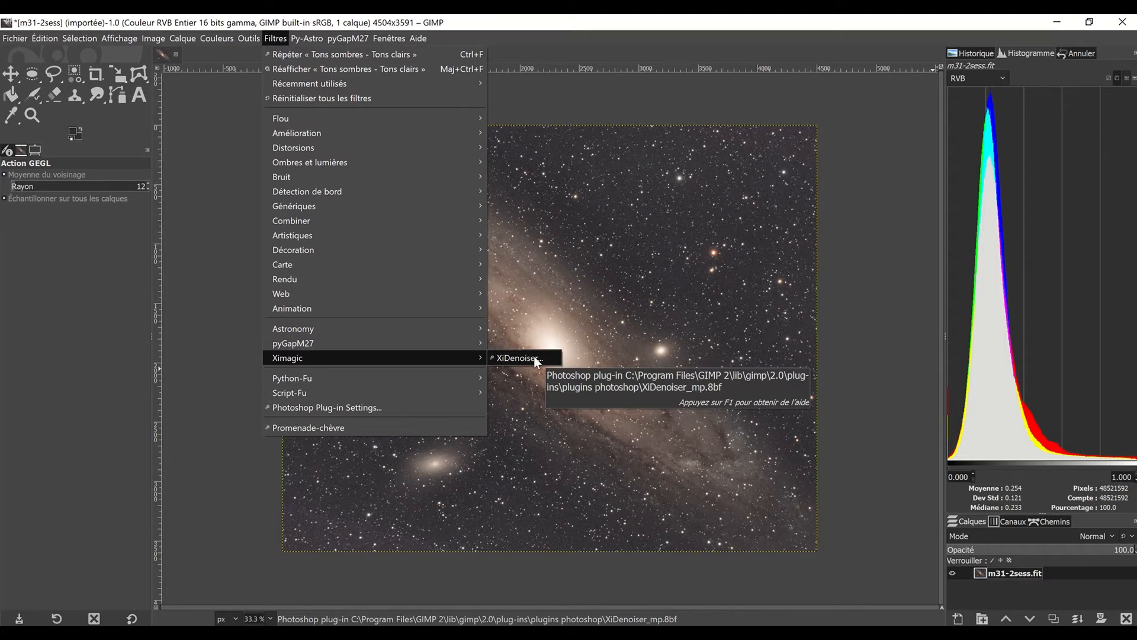
click(635, 148)
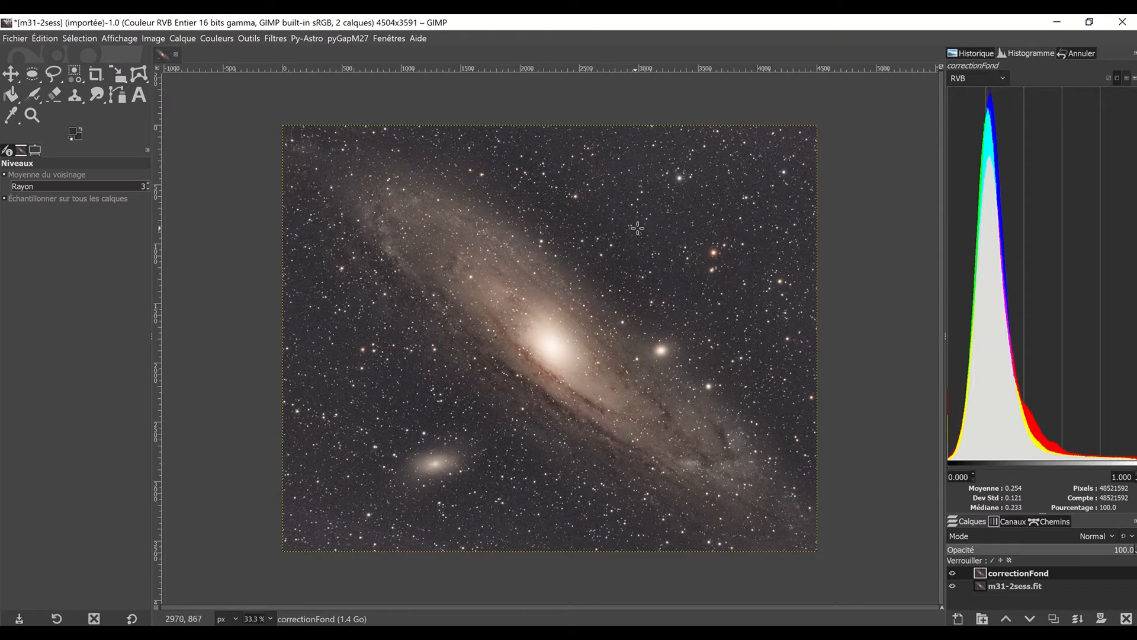
click(1018, 585)
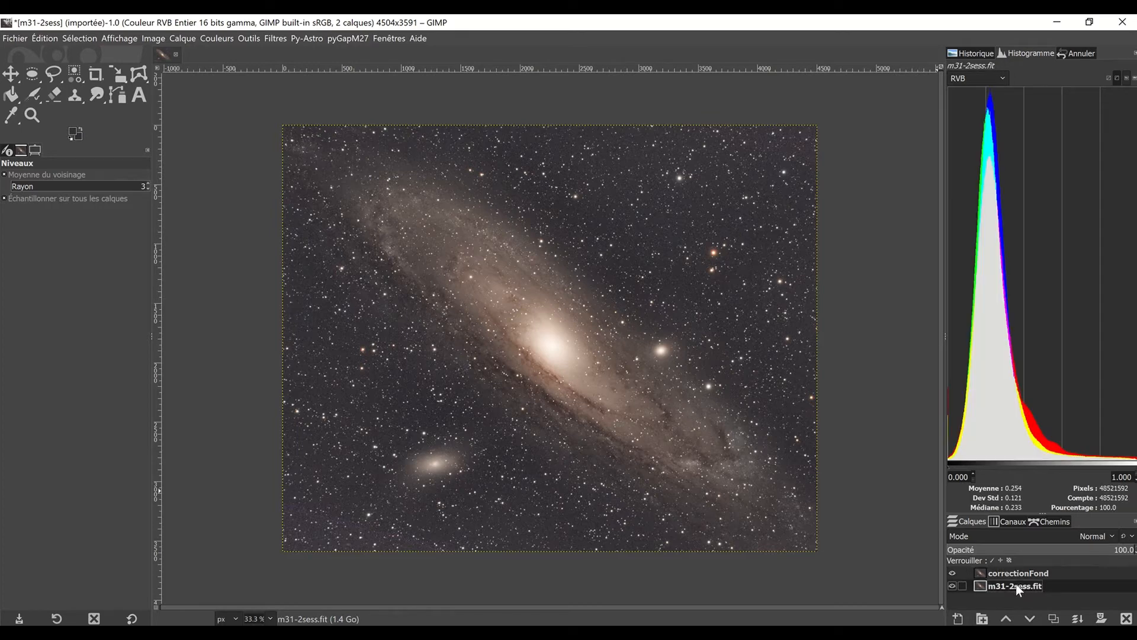
right_click(1015, 587)
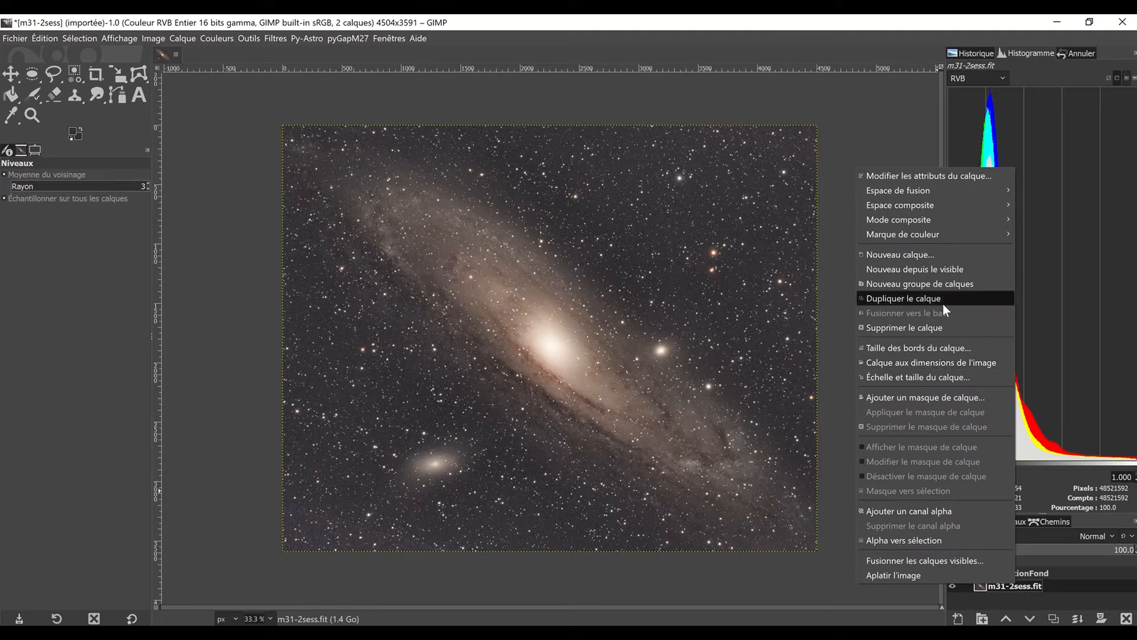
click(1055, 572)
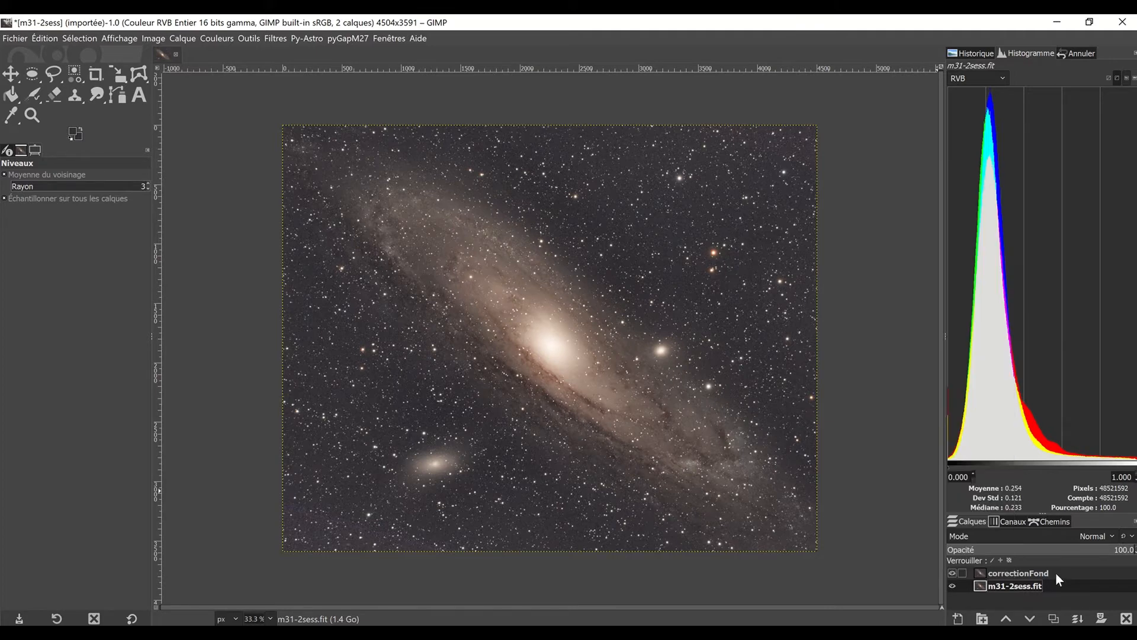
- Open Levels on the correctionFond layer and pick a dark patch of sky background as the black point for all channels
click(1037, 574)
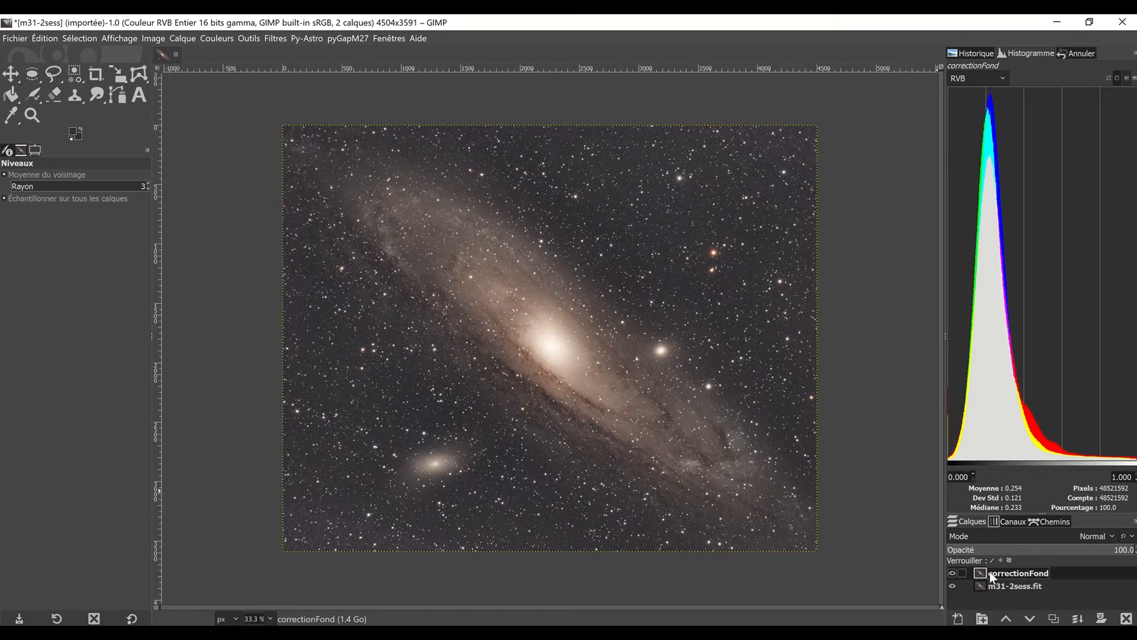
click(218, 39)
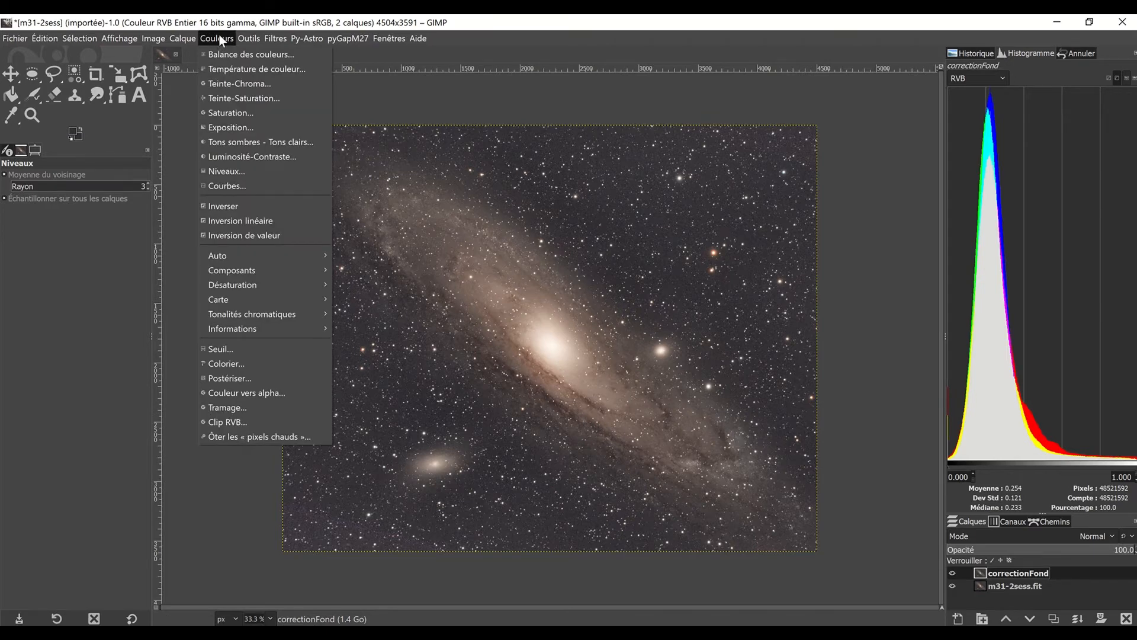
click(254, 170)
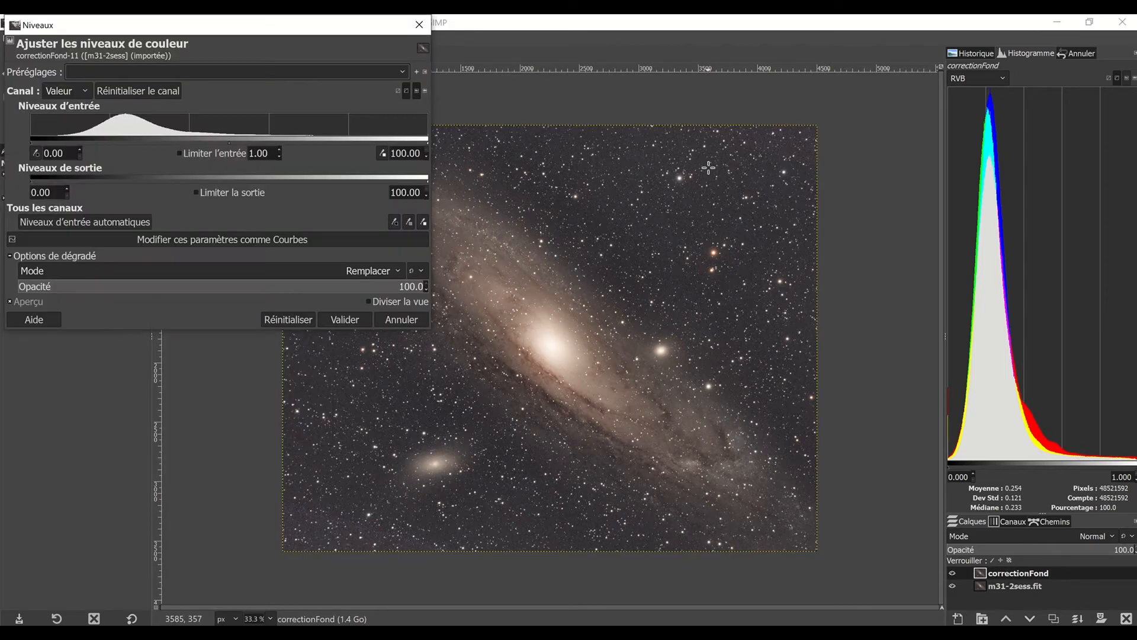
click(395, 225)
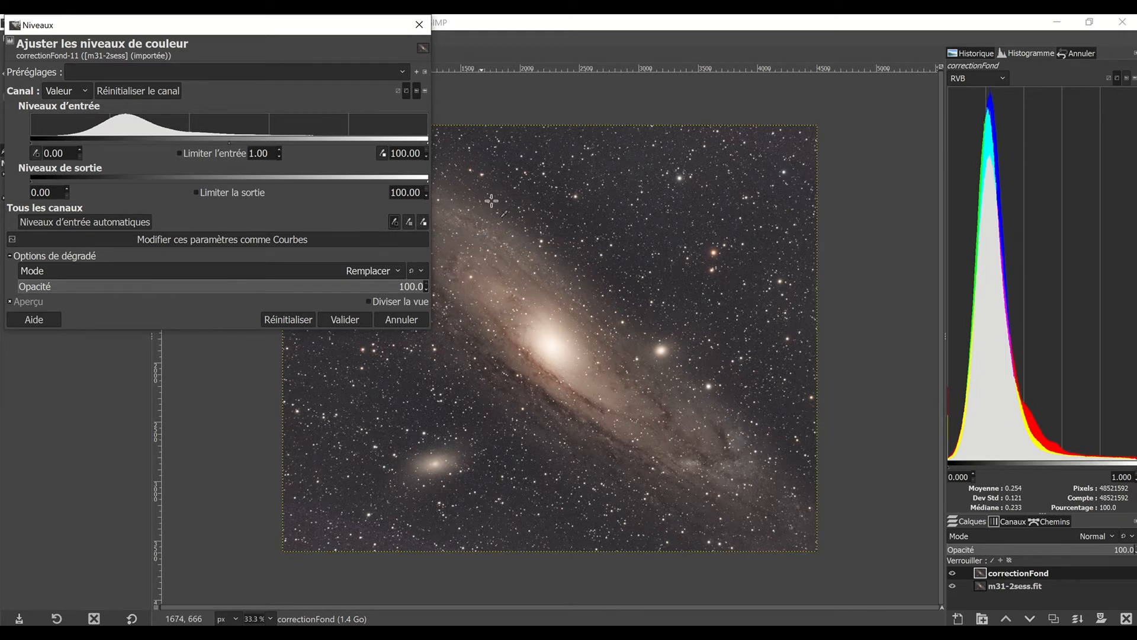
click(677, 275)
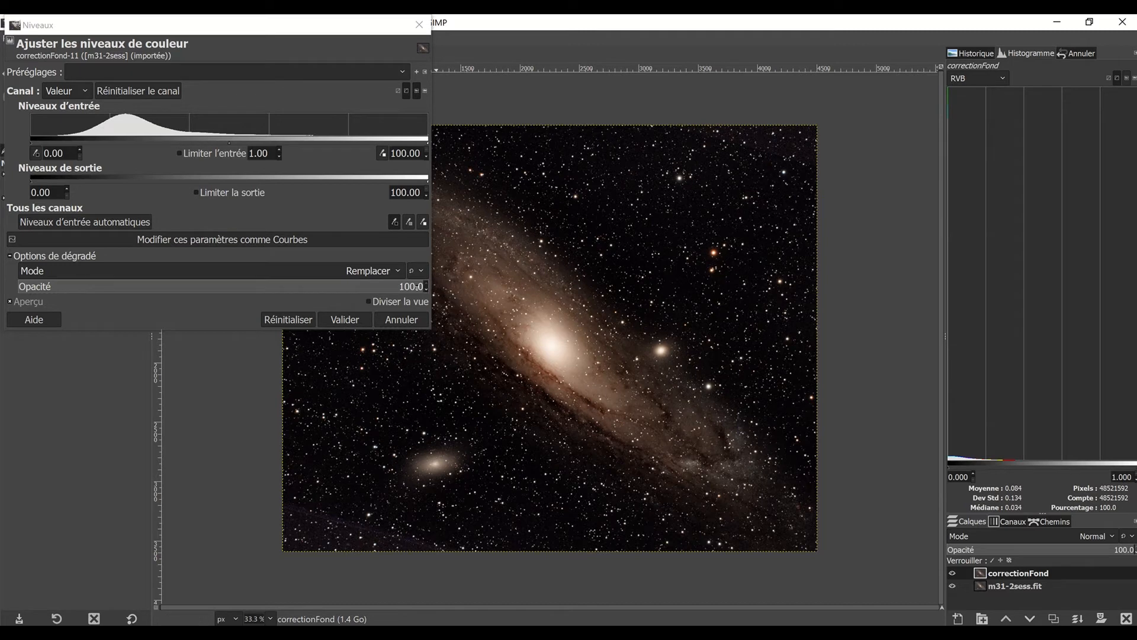
- Apply the Levels adjustment at about 80% opacity and compare it with the original by toggling the correctionFond layer's visibility
drag(416, 287, 345, 286)
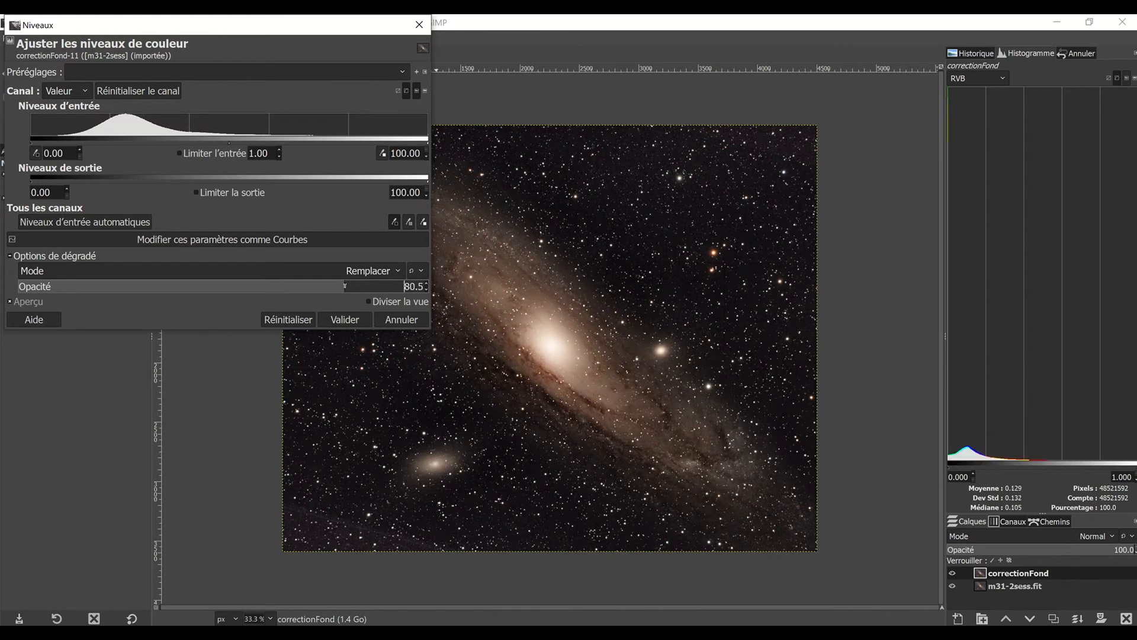
drag(345, 286, 341, 286)
click(360, 318)
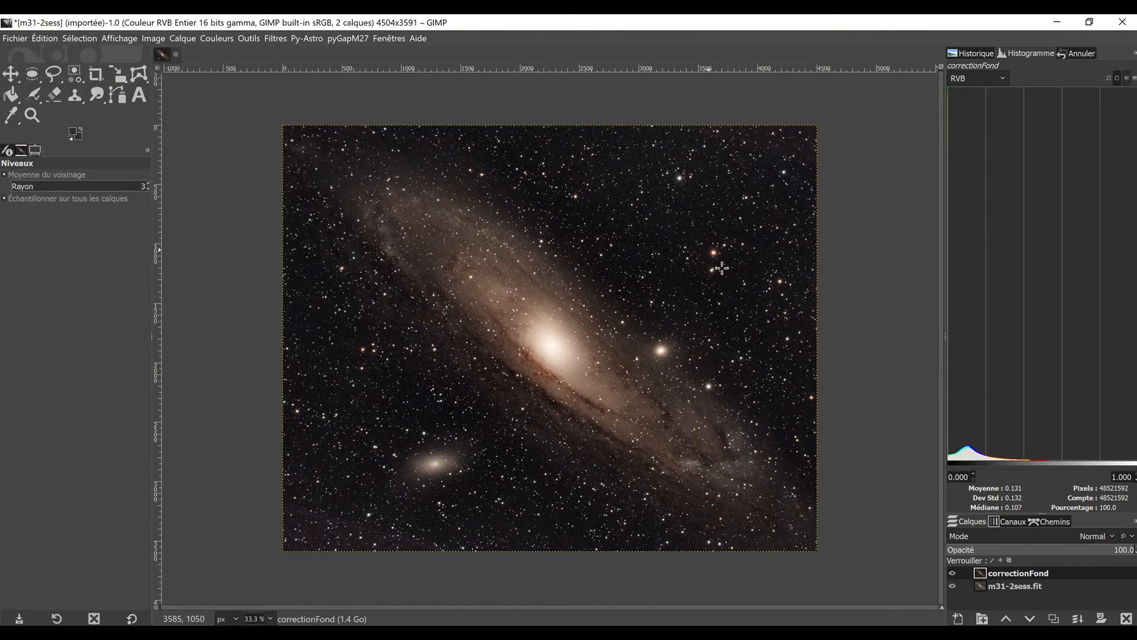
click(952, 573)
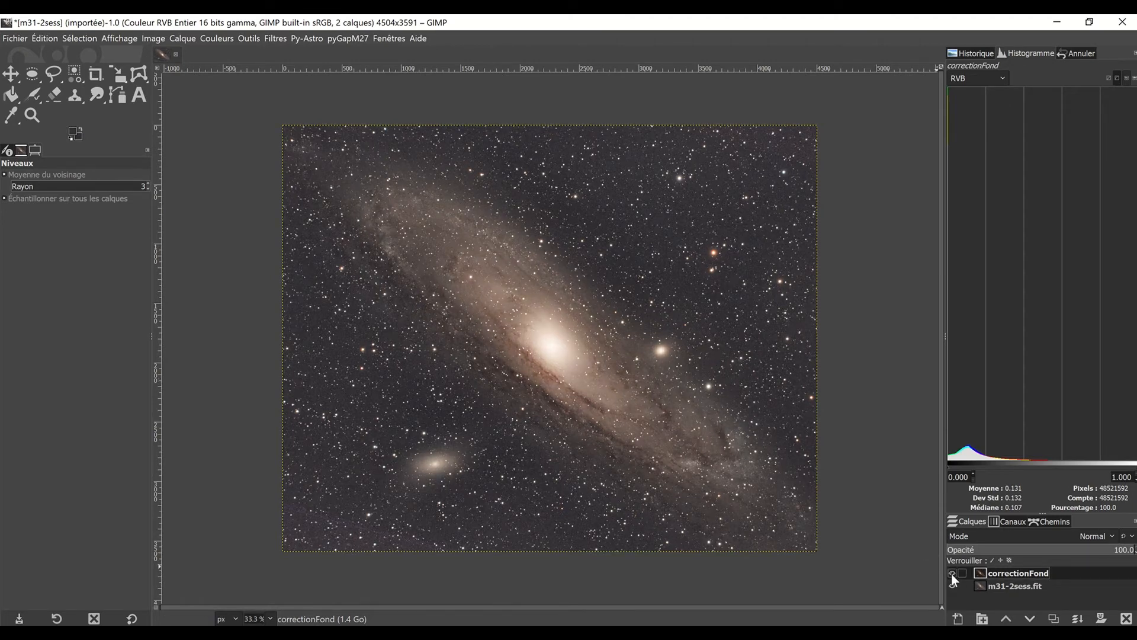
click(952, 573)
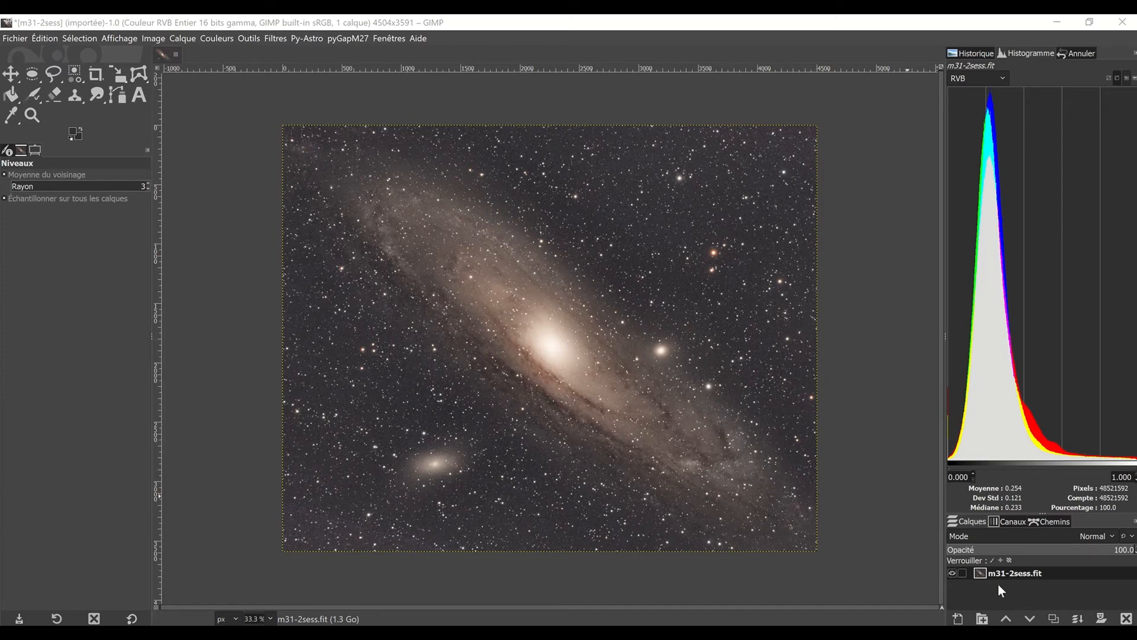
- Duplicate the m31-2sess.fit layer and rename the copy as correctionfond
right_click(1020, 573)
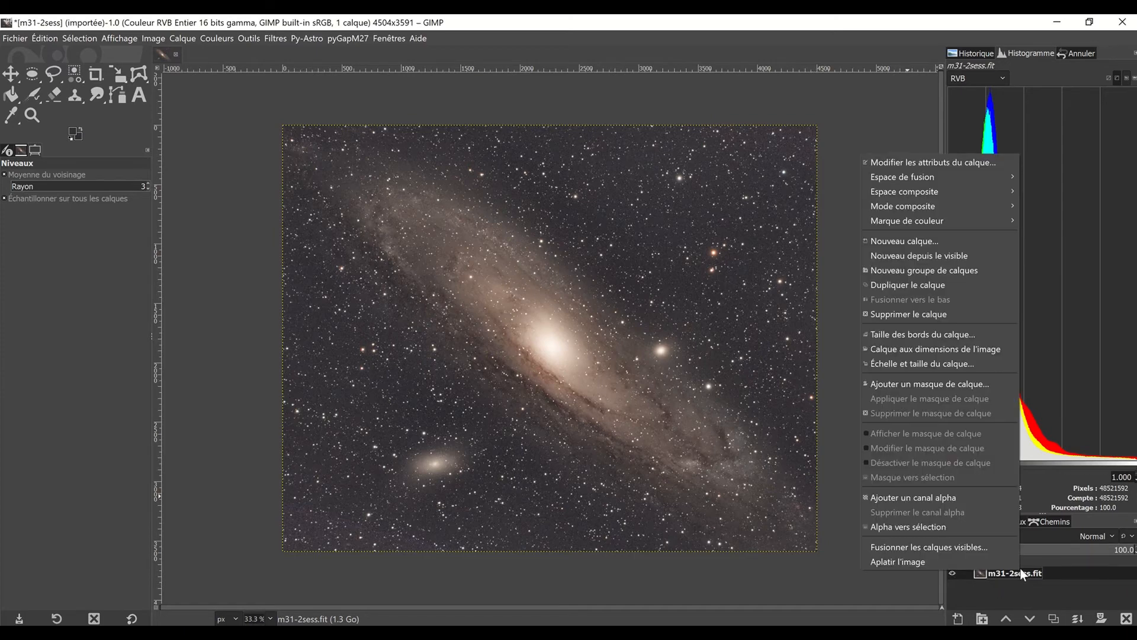
click(961, 285)
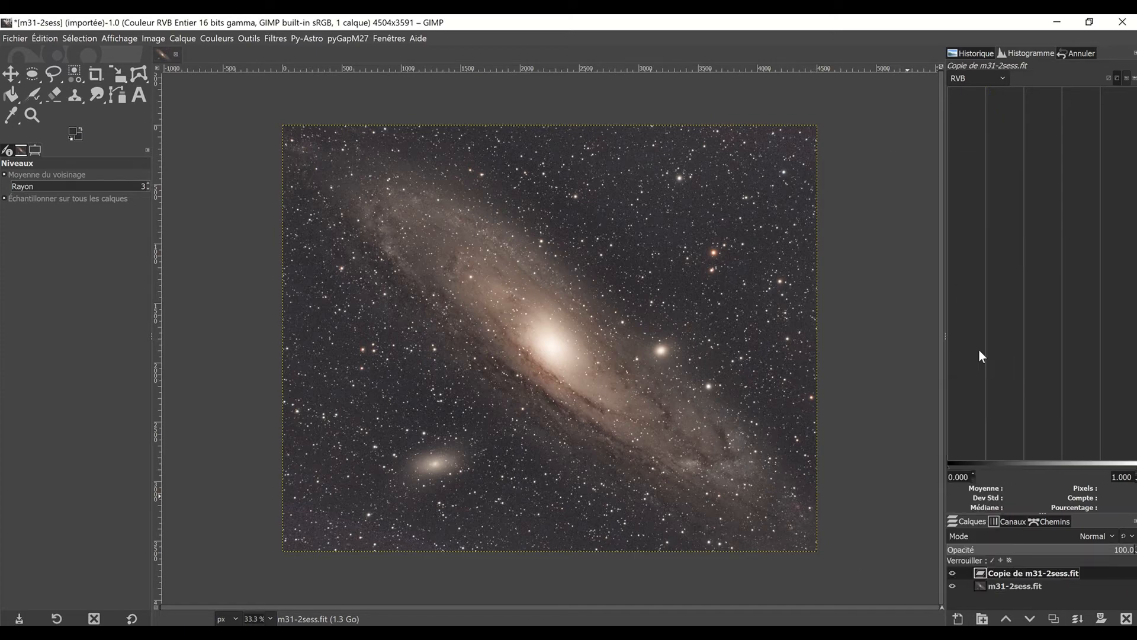
double_click(1060, 572)
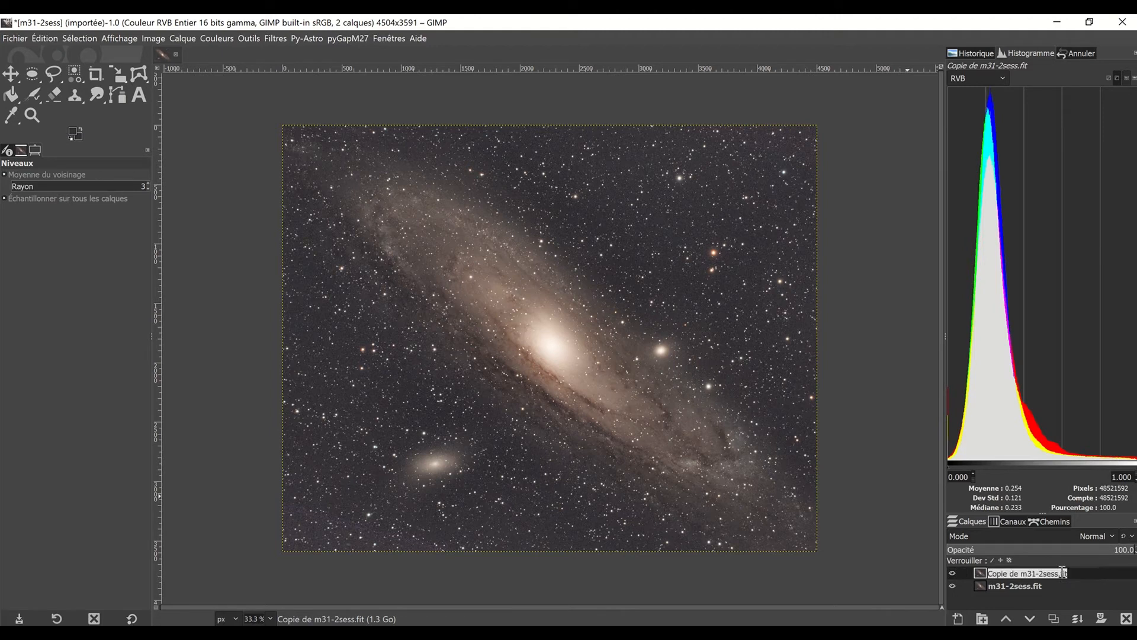
text(correctionfond)
key(Return)
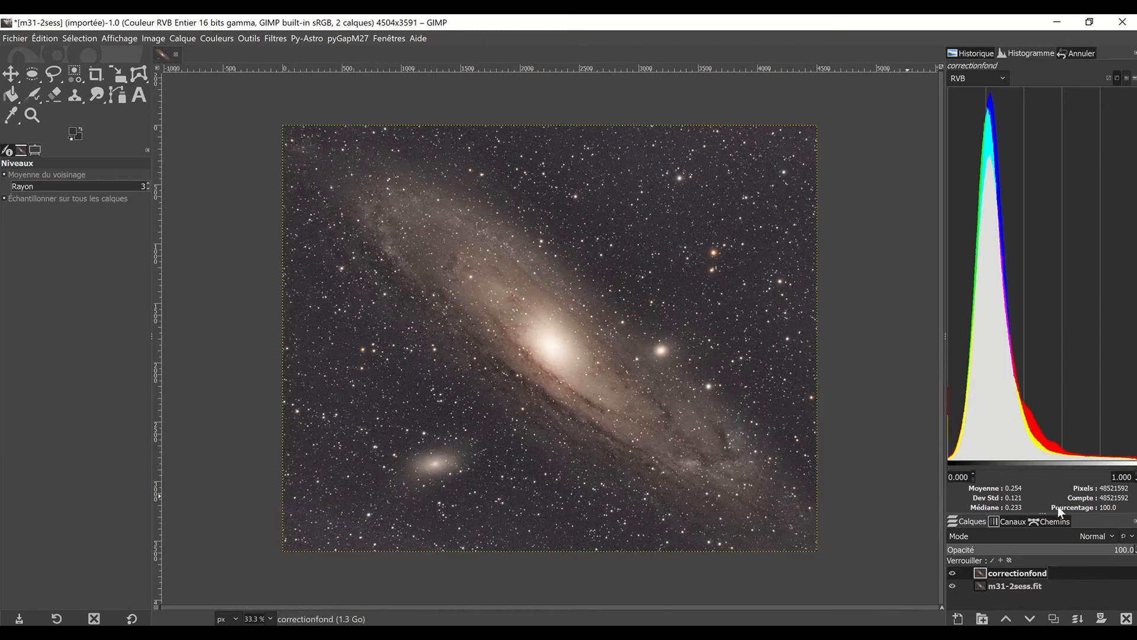
- Set the colour picker to define the foreground colour, and add a layer named fond in Soustraction mode filled with that colour
click(12, 118)
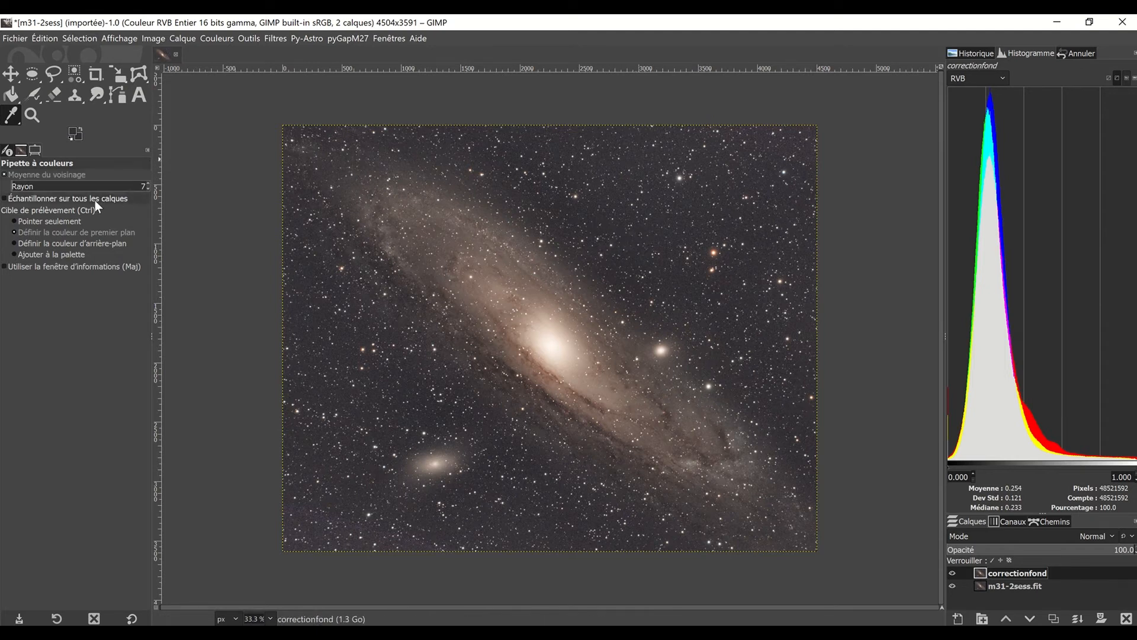
click(34, 236)
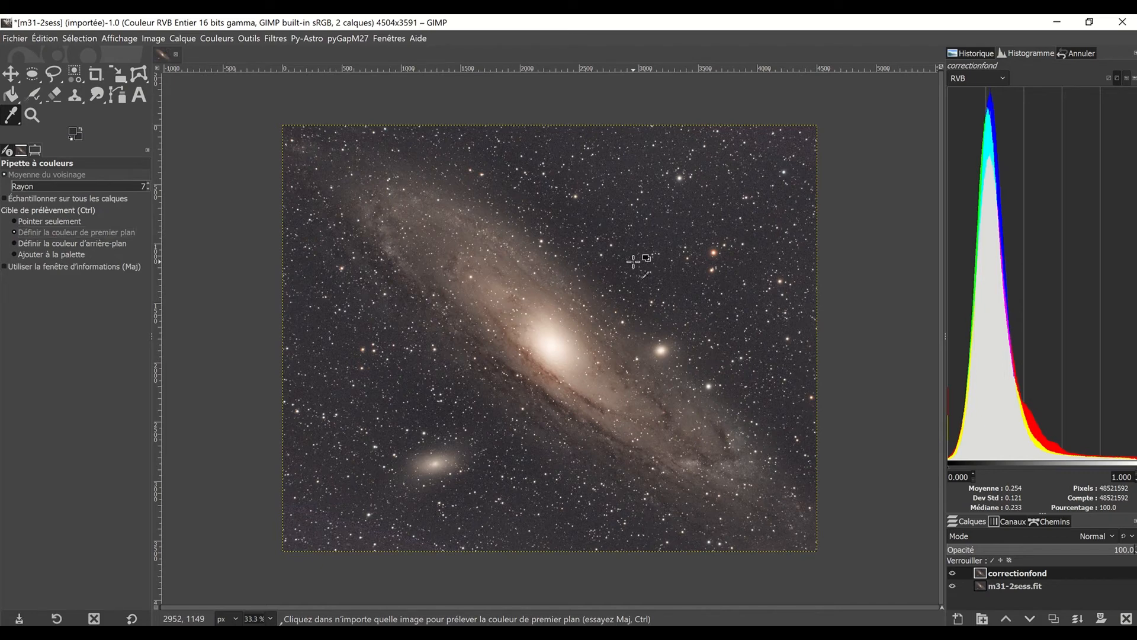
click(187, 37)
click(195, 53)
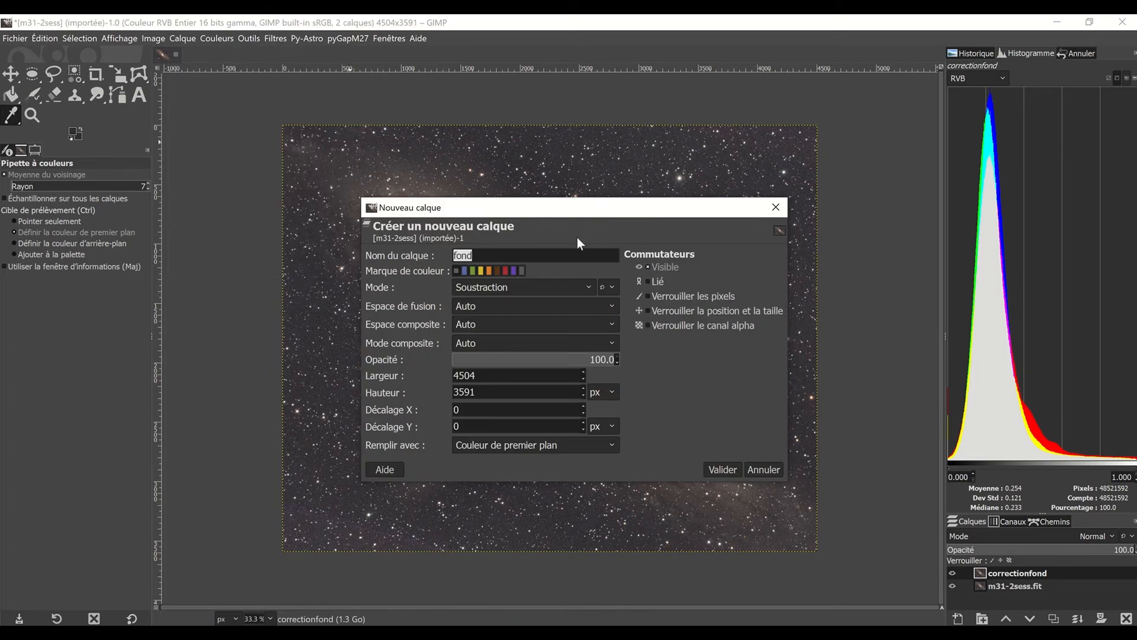
click(588, 287)
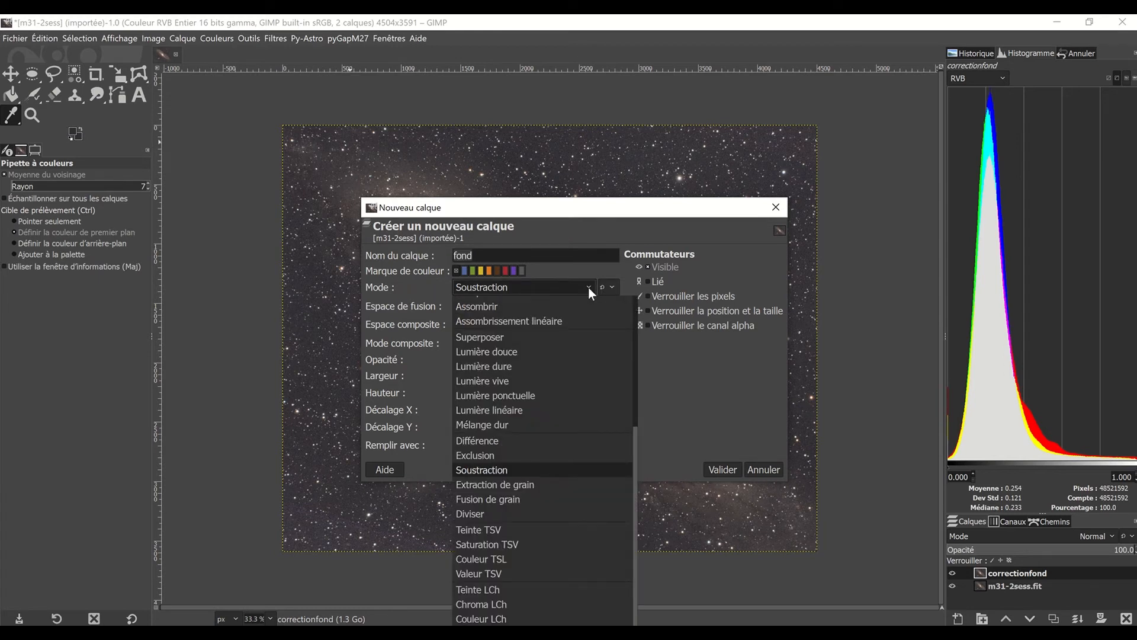
click(505, 472)
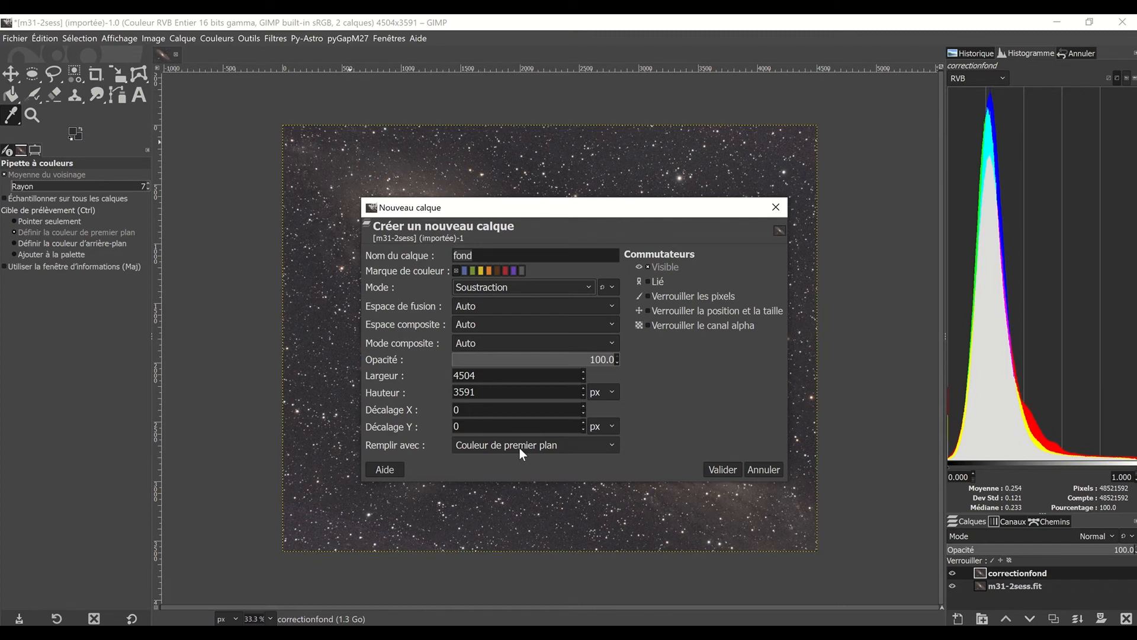
click(715, 471)
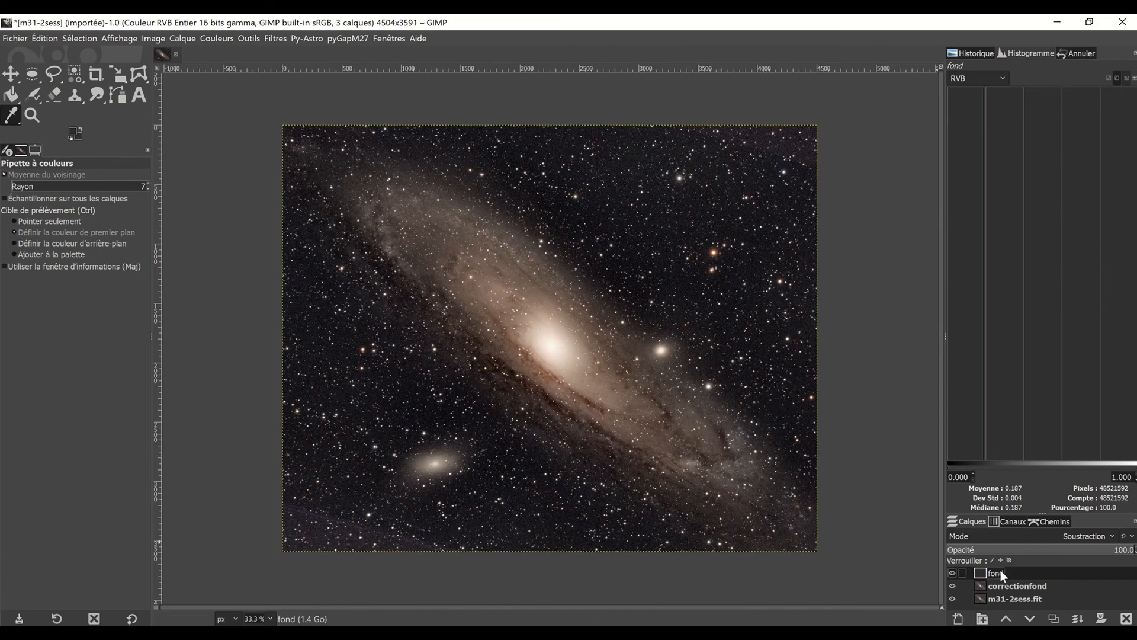
- Set the fond layer's opacity to 86 and merge it down into correctionfond, comparing the result with the original layer
drag(1129, 548, 1106, 550)
click(1015, 573)
right_click(1011, 574)
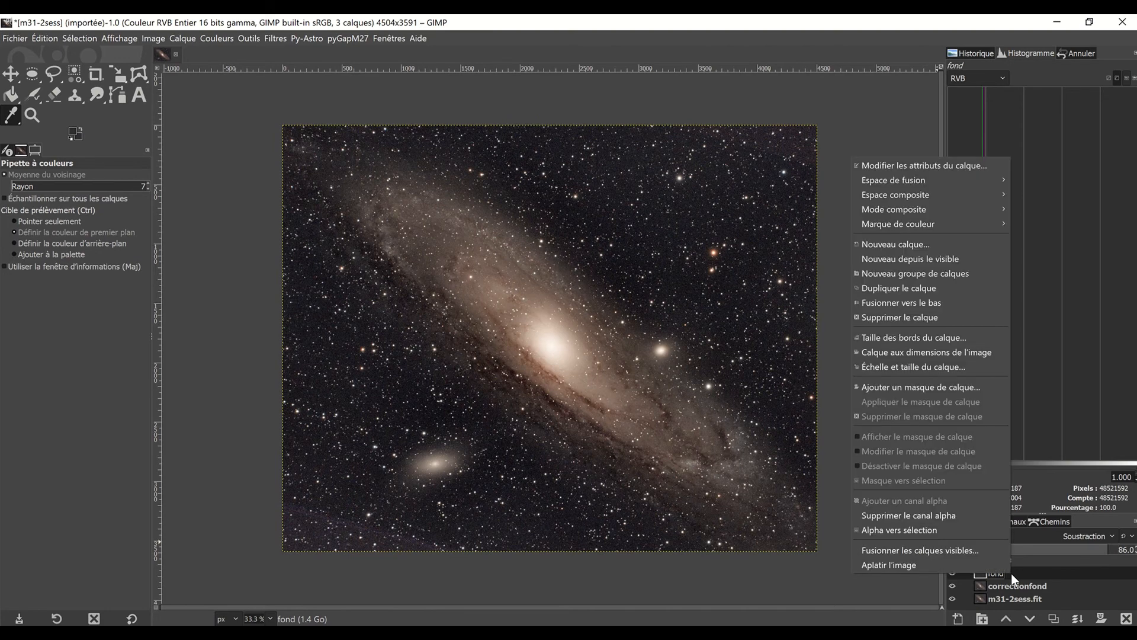
click(934, 308)
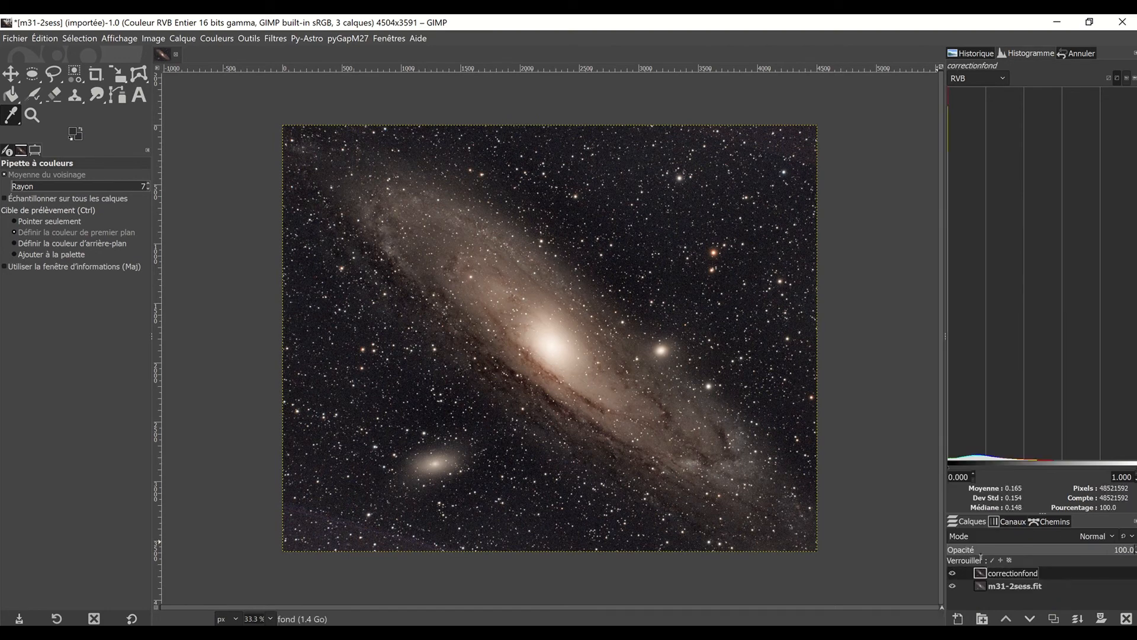
click(953, 573)
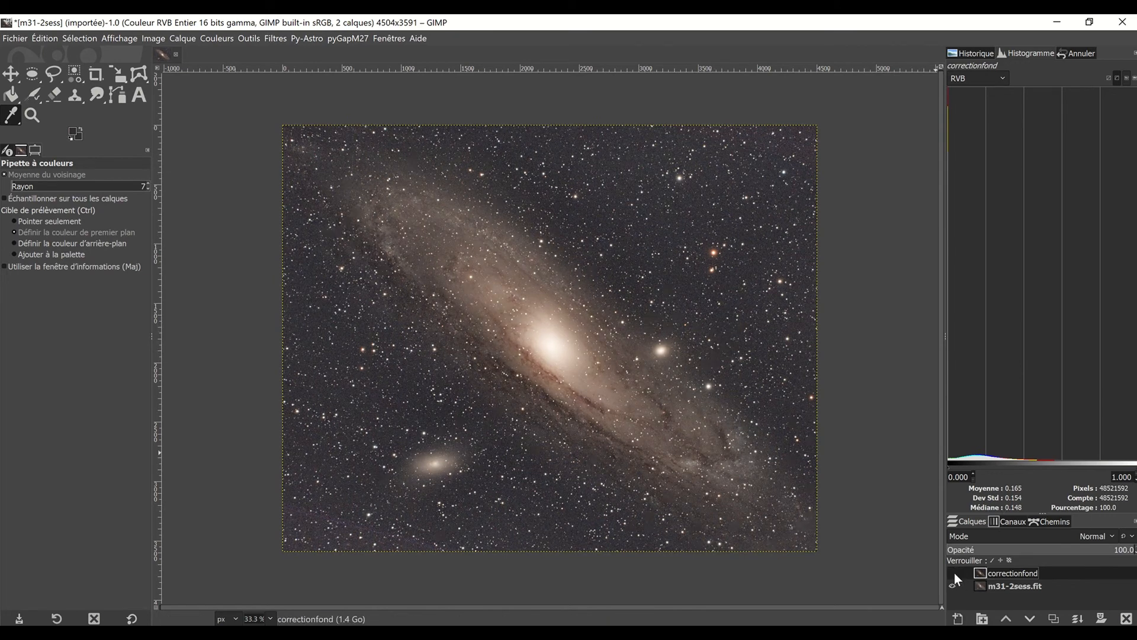
click(953, 572)
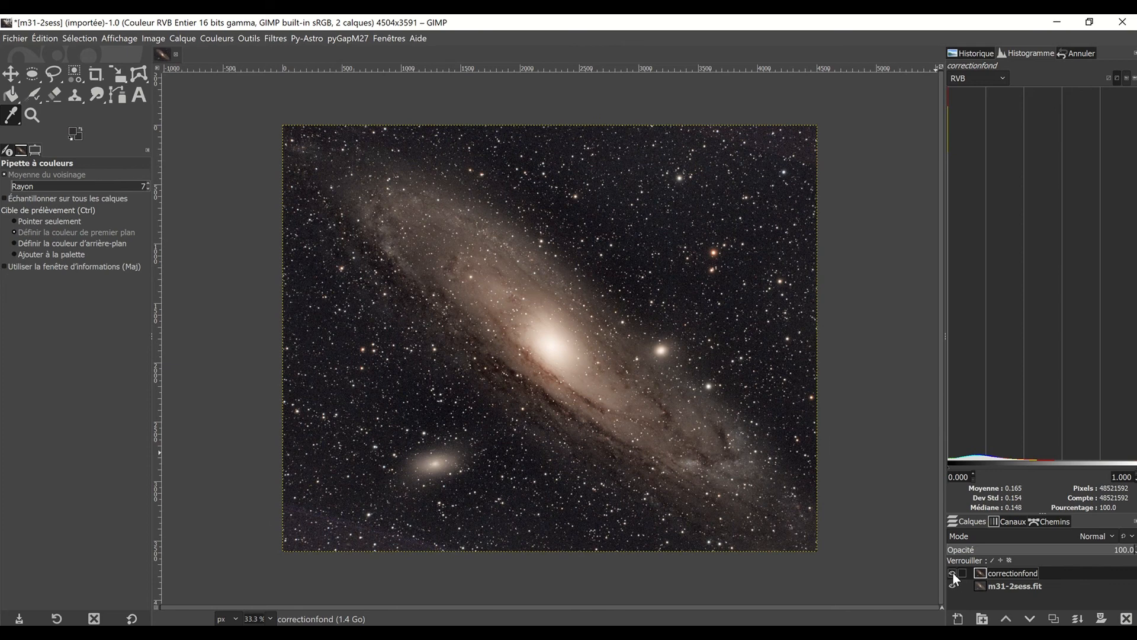
- Apply Shadows-Highlights to the correctionfond layer with Shadows at about -52, and compare the result with the original by toggling the layer's visibility
click(953, 573)
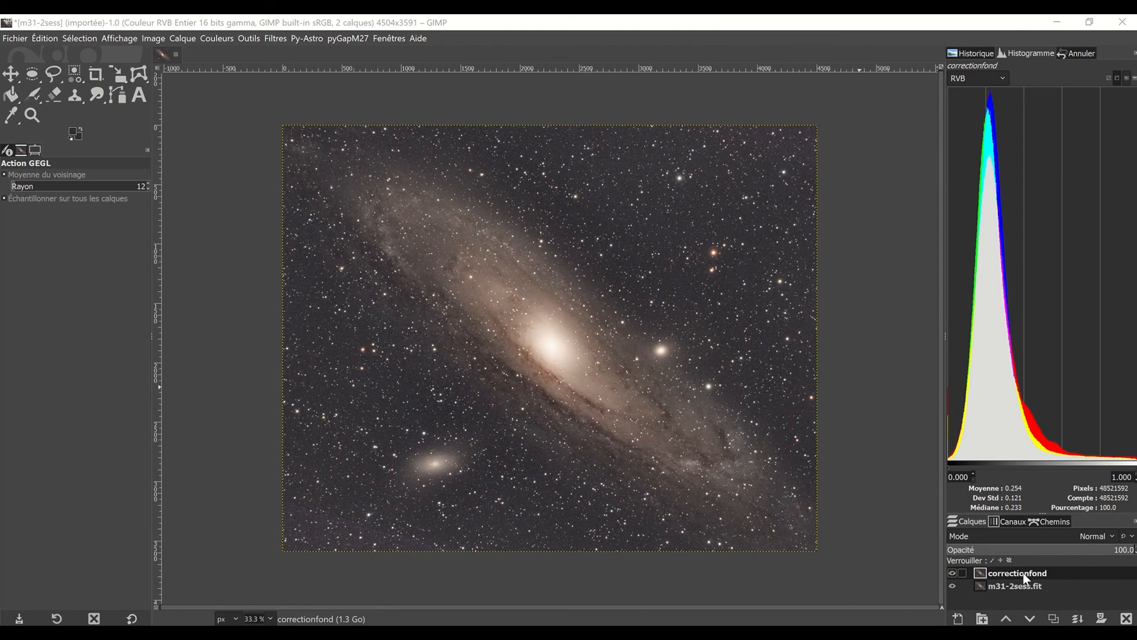
click(220, 37)
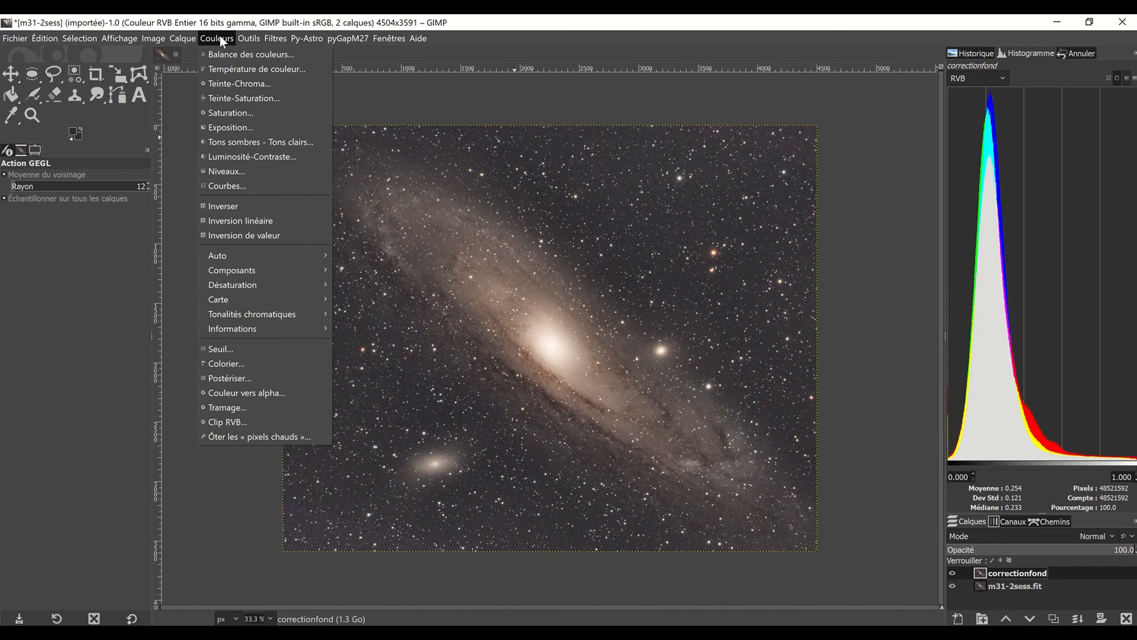
click(272, 142)
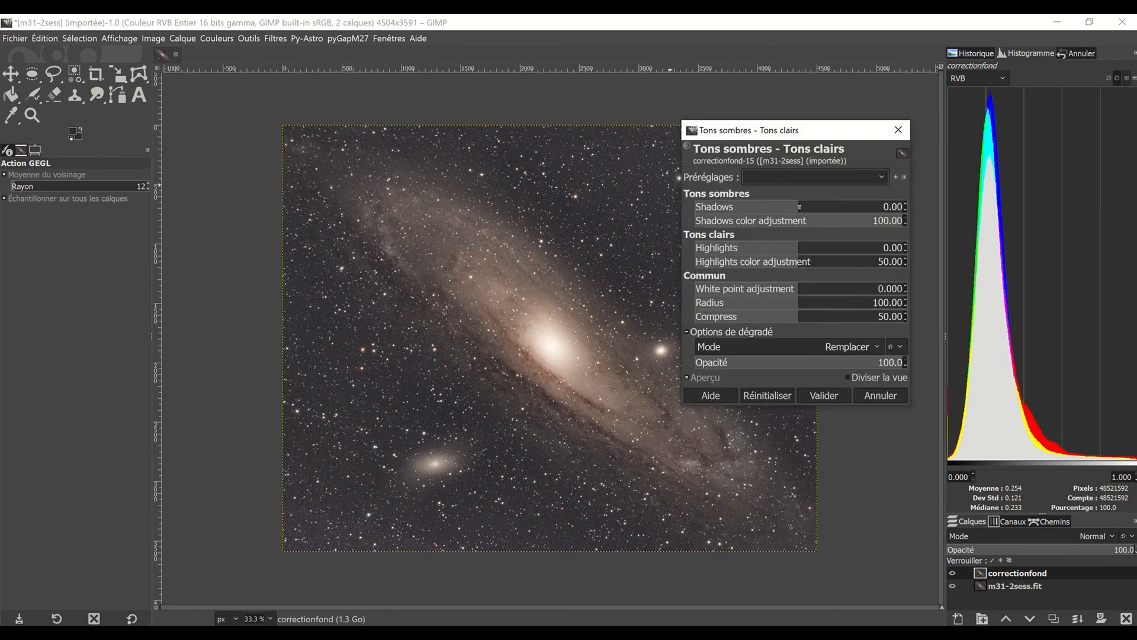
drag(800, 209, 752, 206)
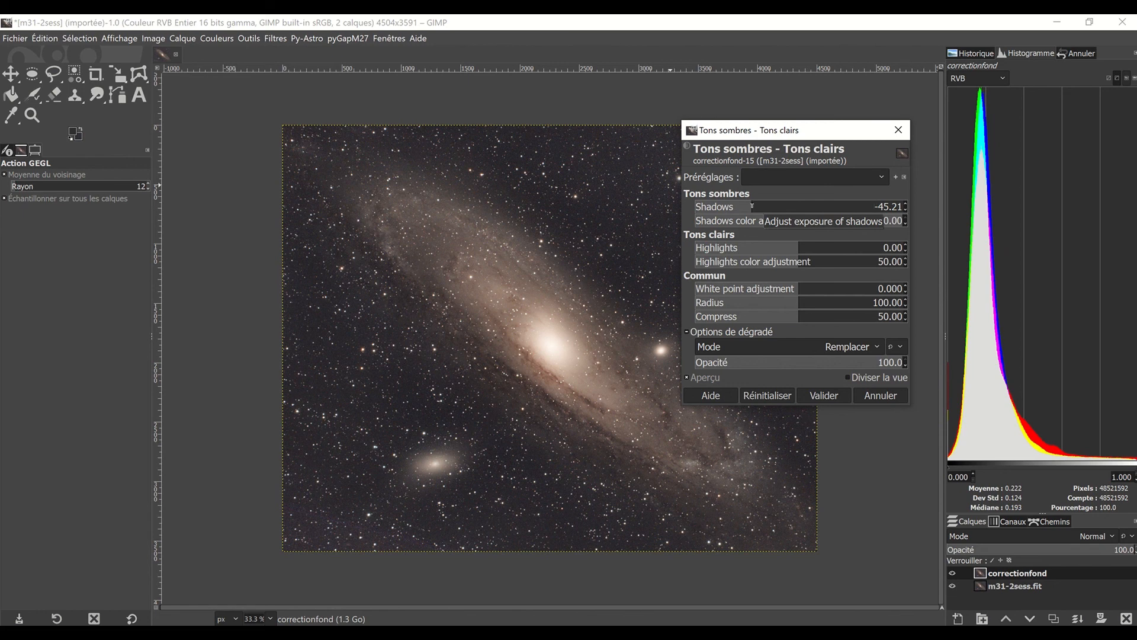
drag(752, 205, 746, 205)
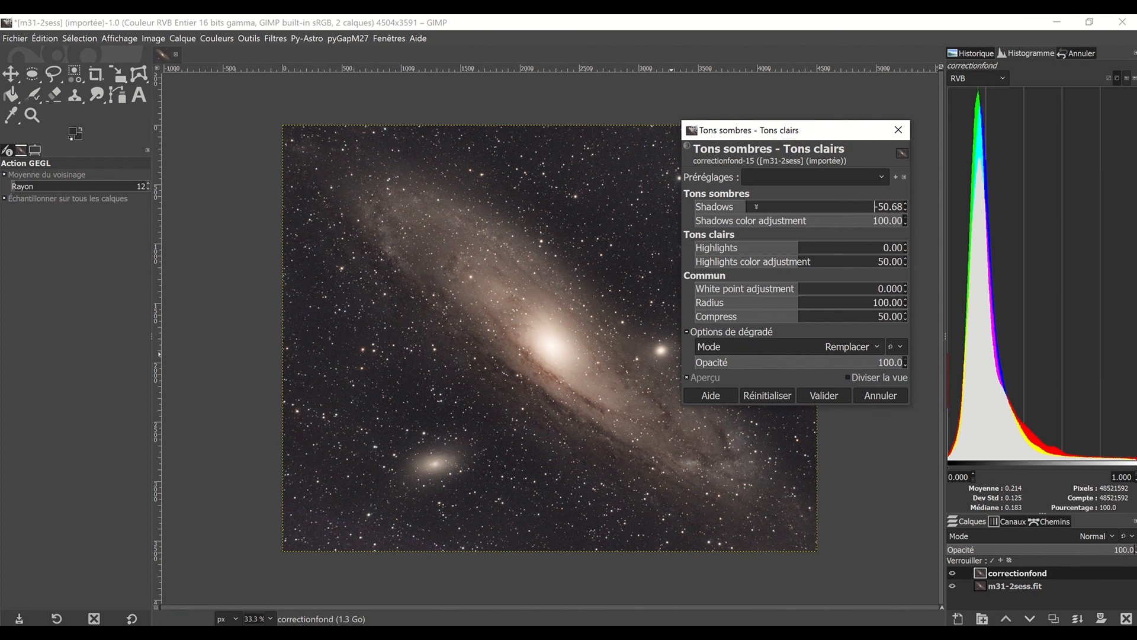
drag(744, 207, 746, 208)
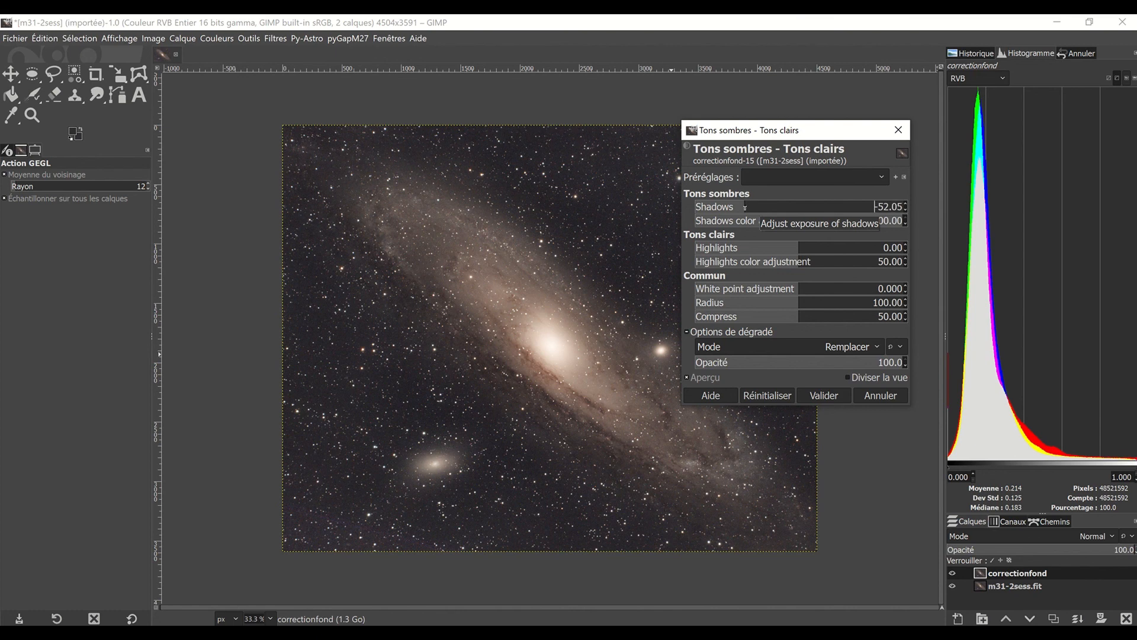
click(838, 393)
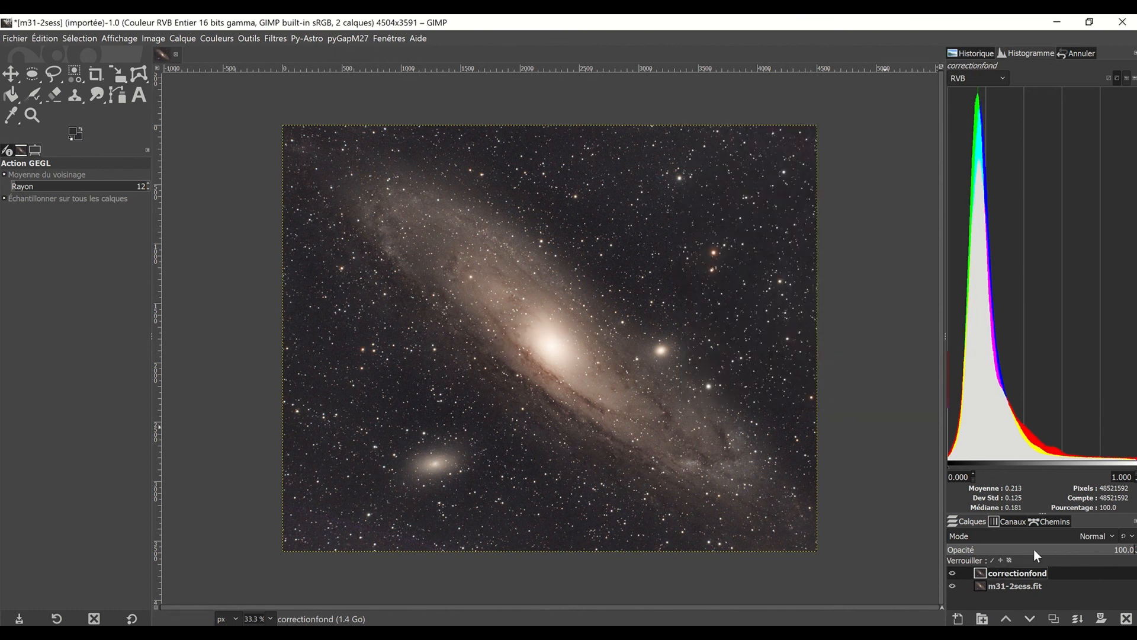
click(953, 573)
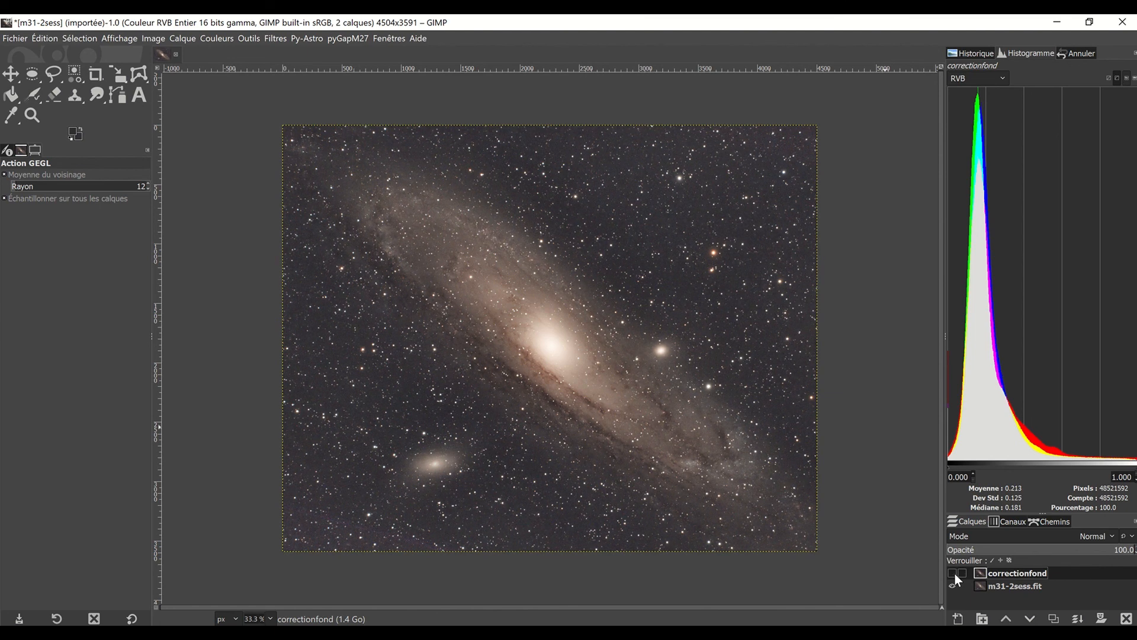
click(953, 573)
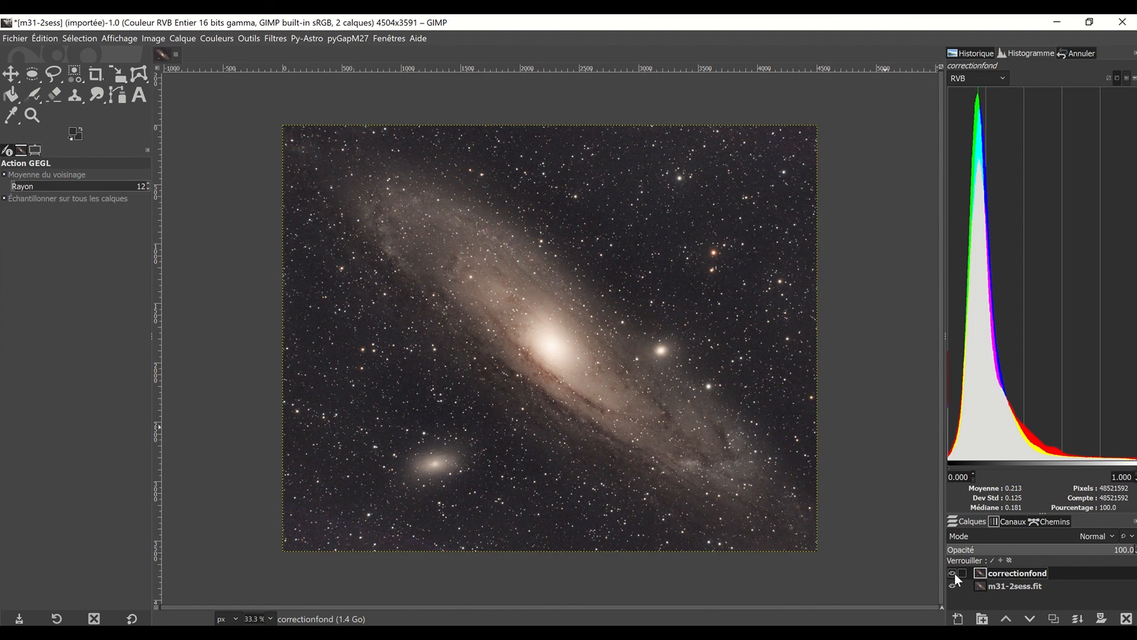